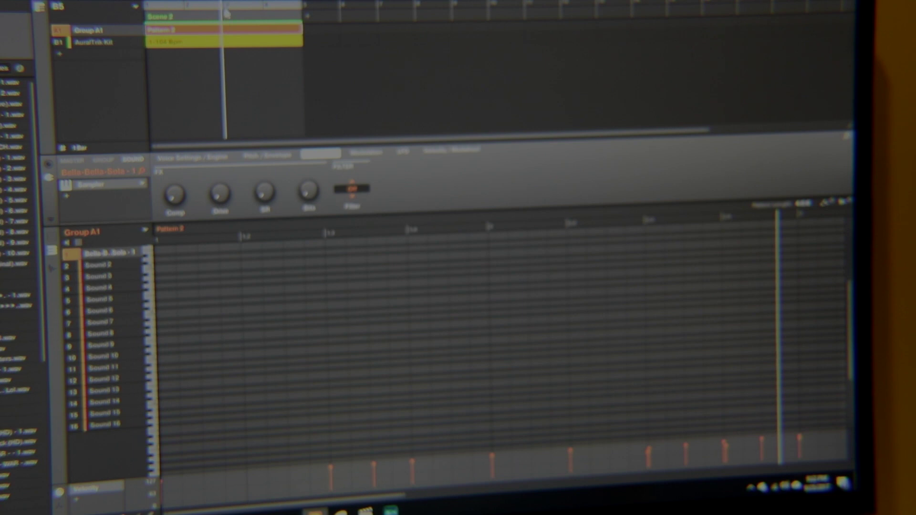
Step: Duplicate the four-bar Group A1 scene twice, giving three consecutive scenes in the arranger
right_click(204, 18)
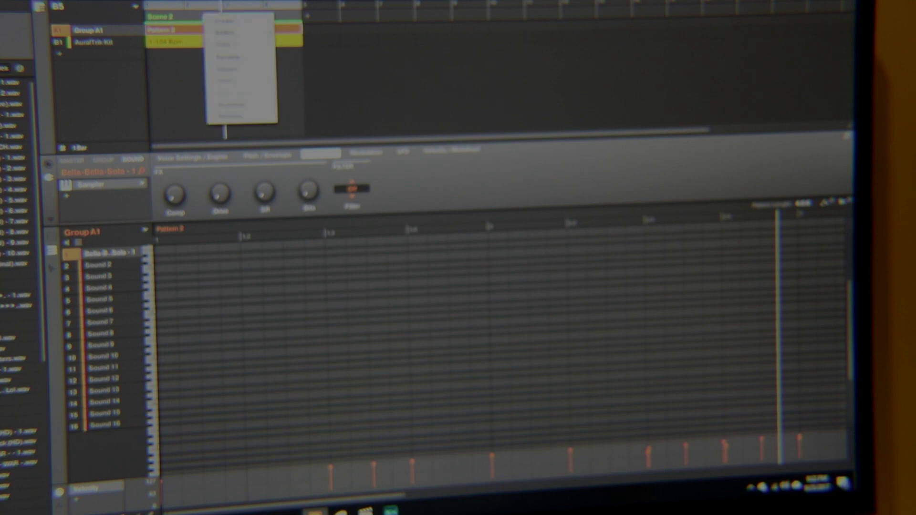
left_click(231, 105)
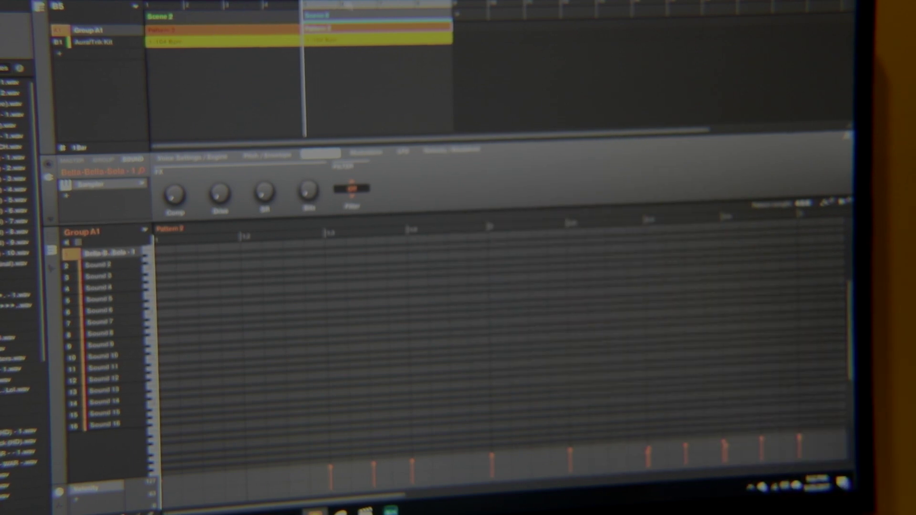
right_click(357, 18)
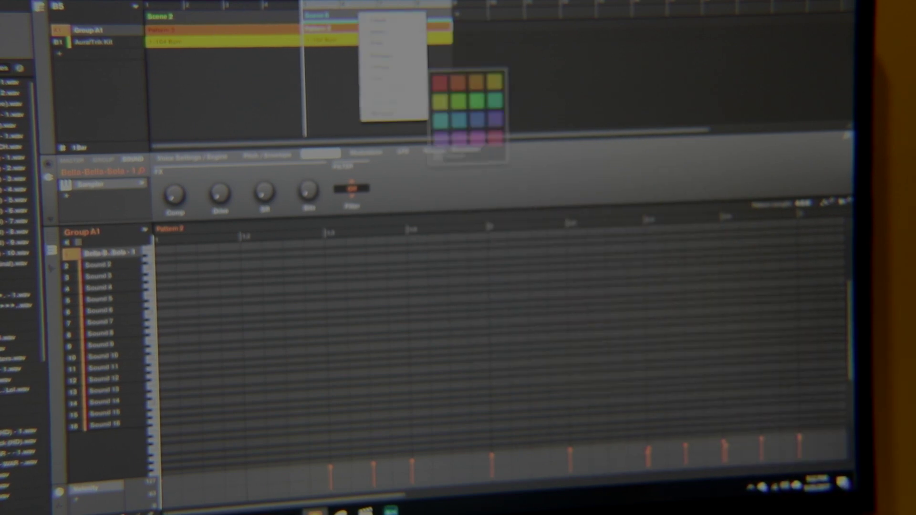
left_click(386, 107)
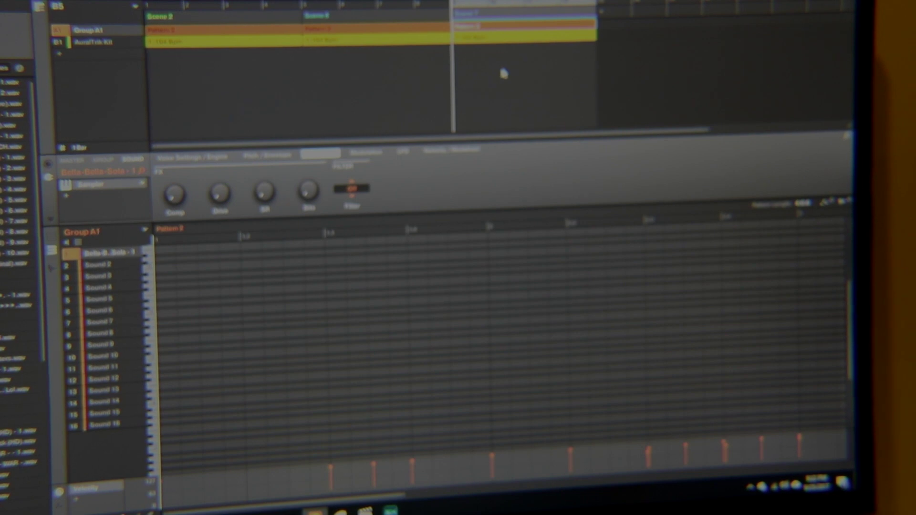
right_click(540, 12)
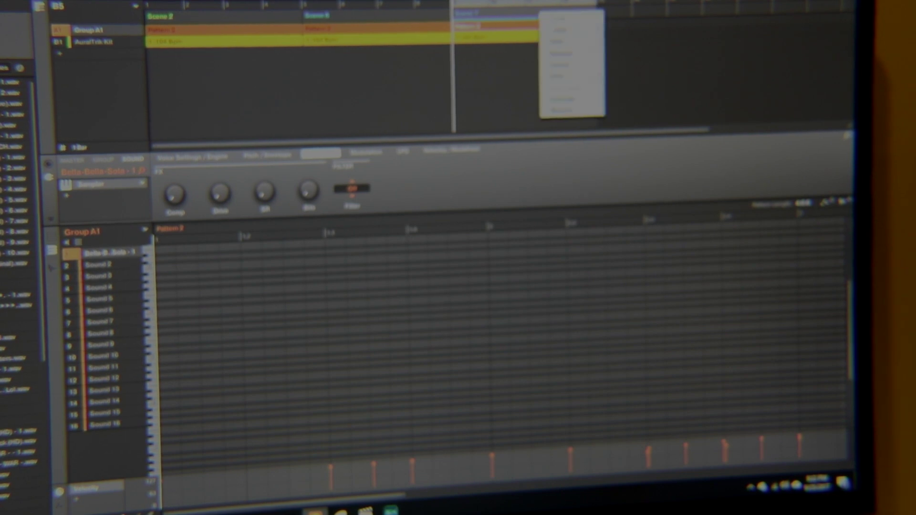